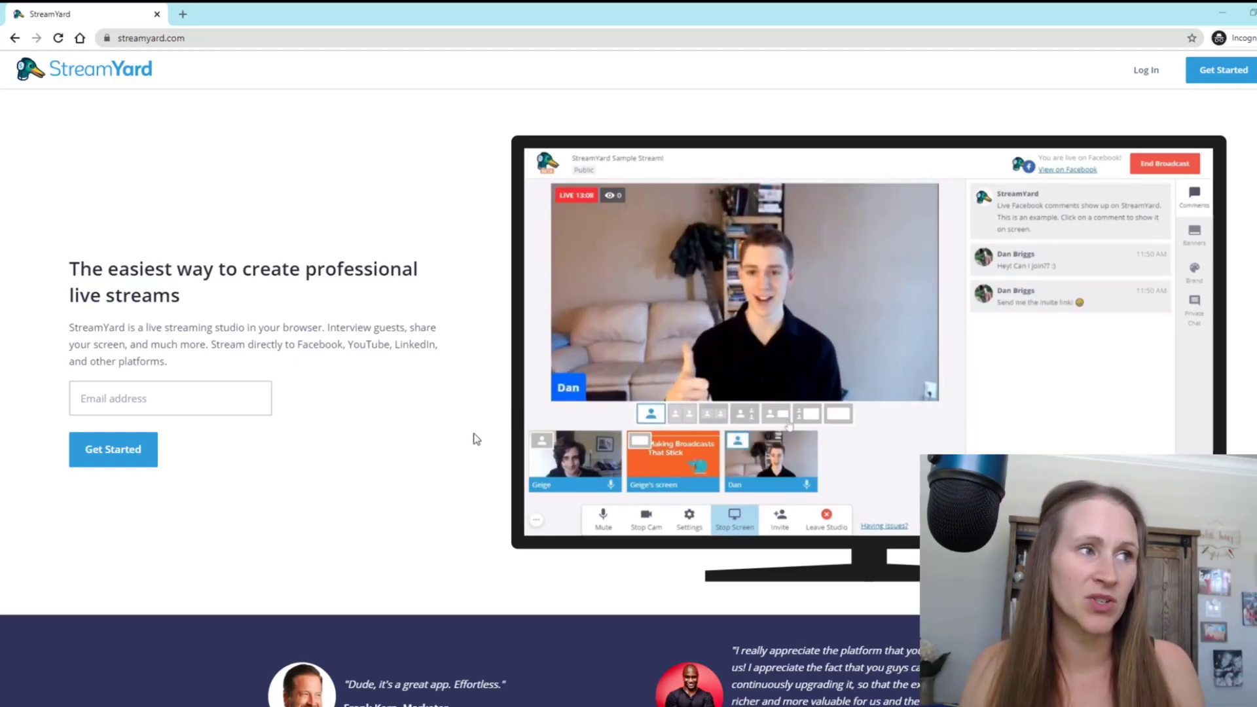
# Step: Scroll through the StreamYard homepage and enlarge it with Ctrl+plus
pyautogui.scroll(-4, 432, 462)
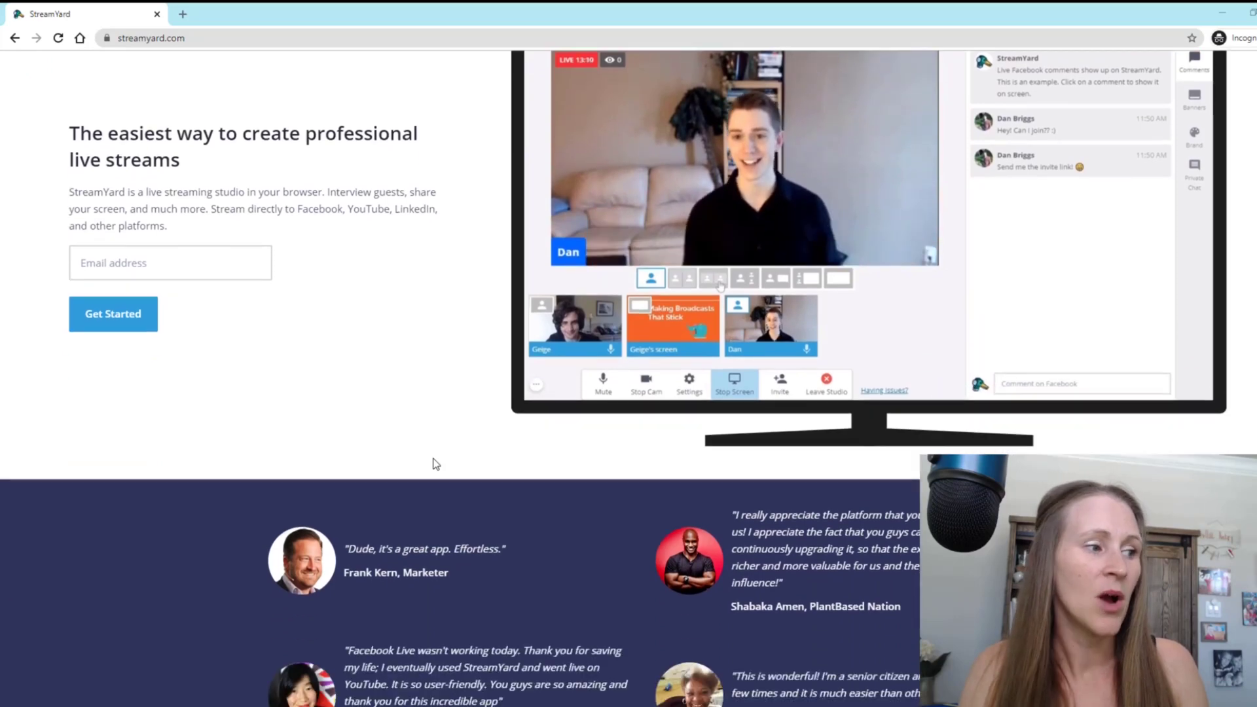
pyautogui.scroll(-4, 438, 450)
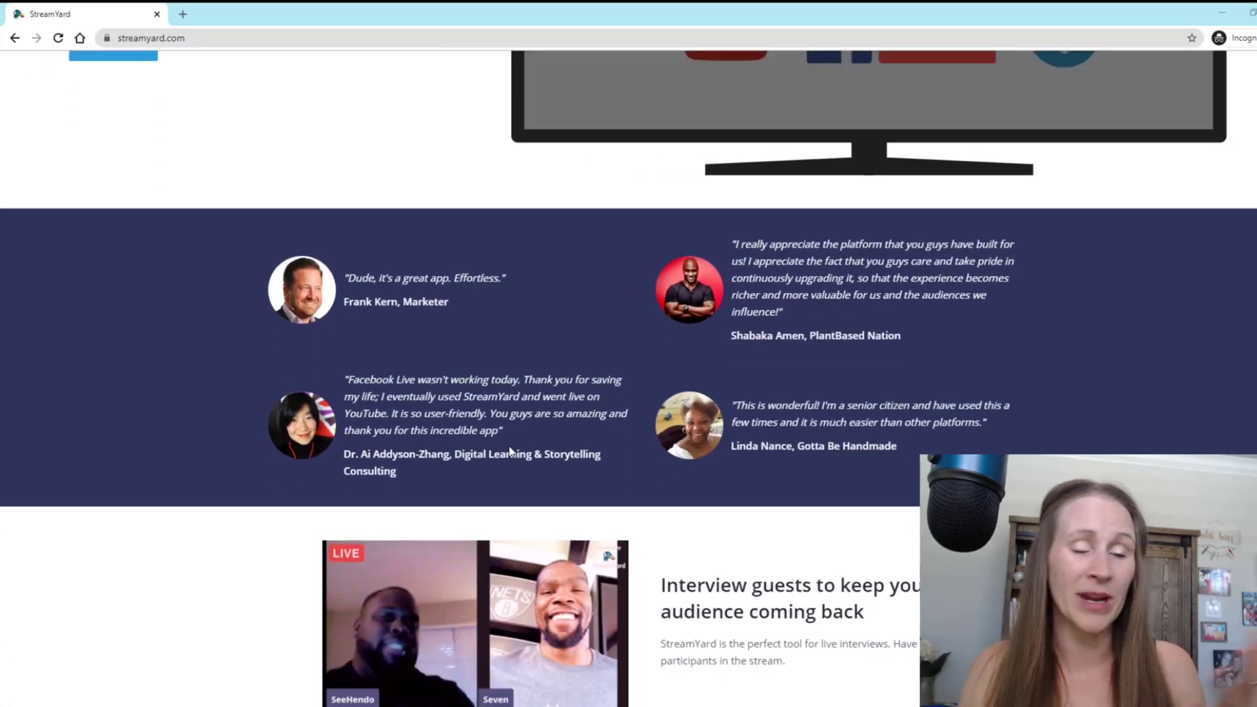
pyautogui.scroll(-7, 625, 432)
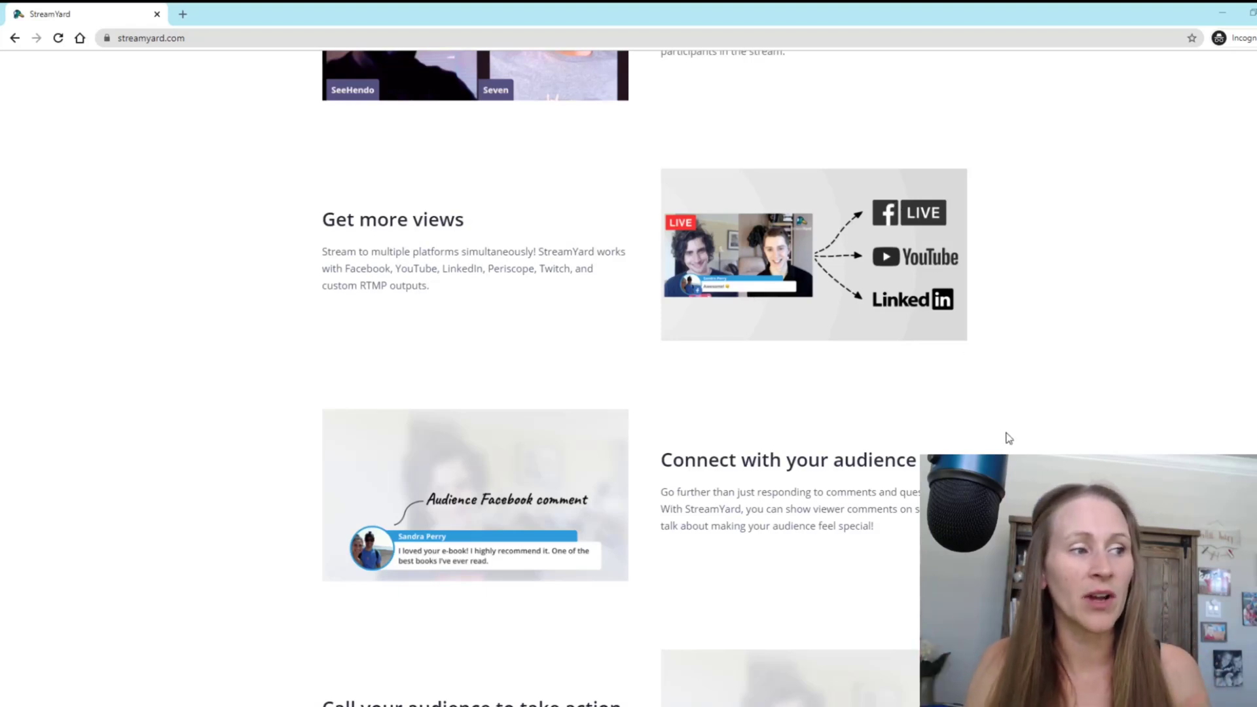
pyautogui.scroll(-2, 1009, 439)
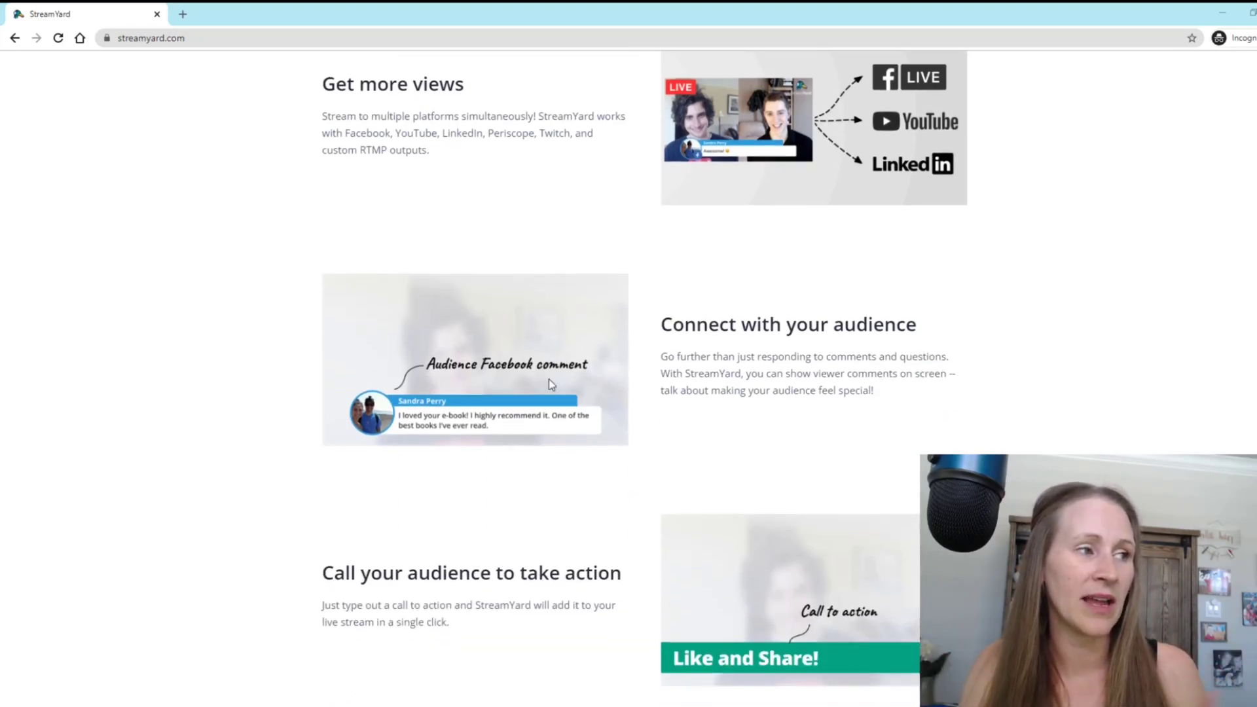
pyautogui.hotkey('ctrl', '+')
pyautogui.hotkey('ctrl', '+')
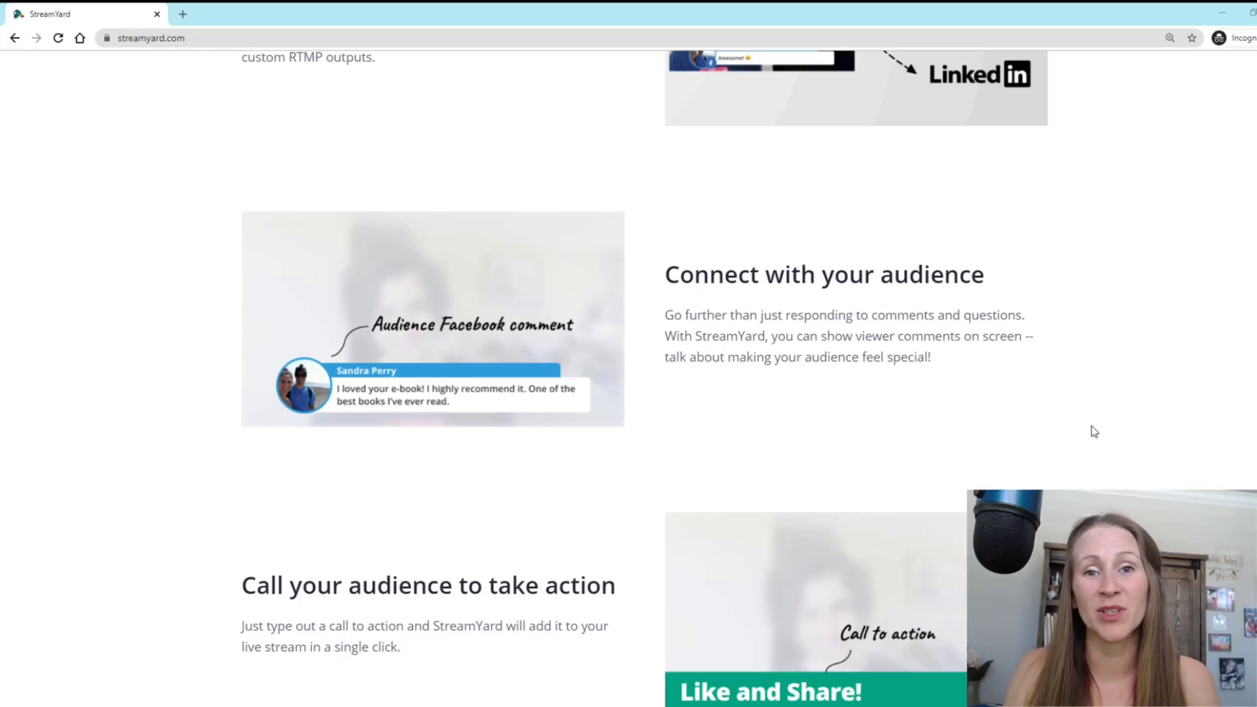
pyautogui.scroll(-3, 1093, 430)
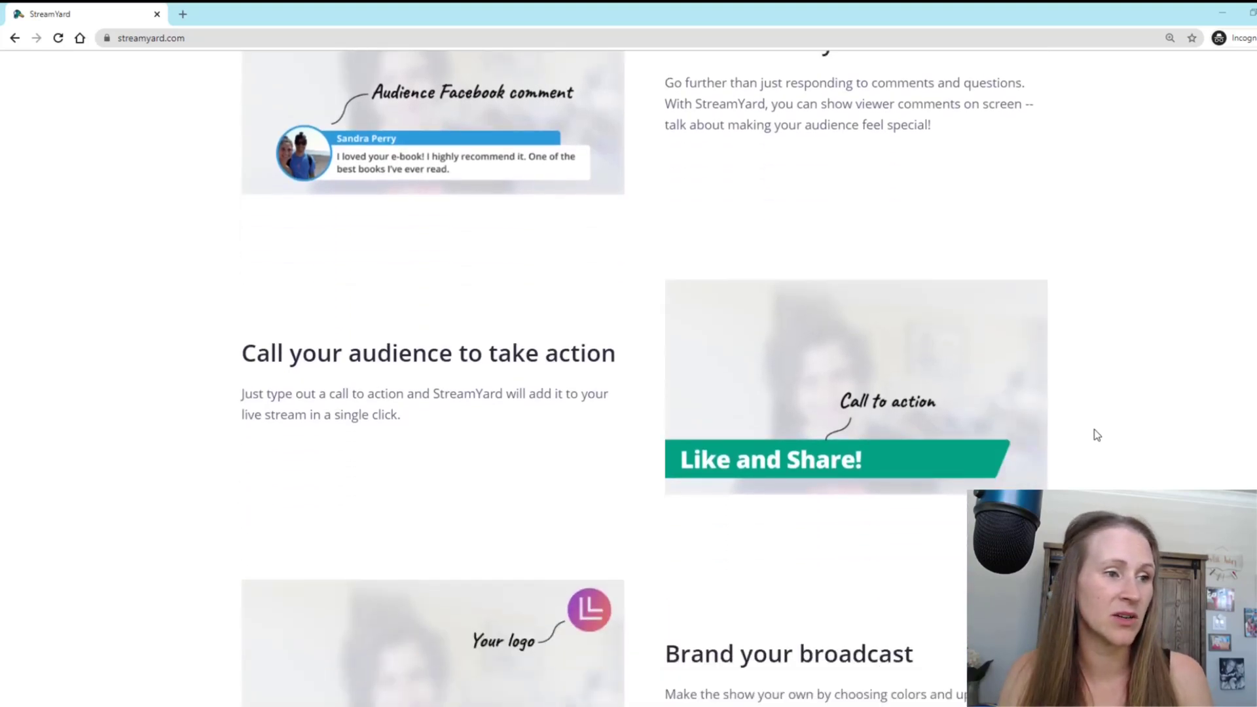
pyautogui.scroll(-4, 1095, 435)
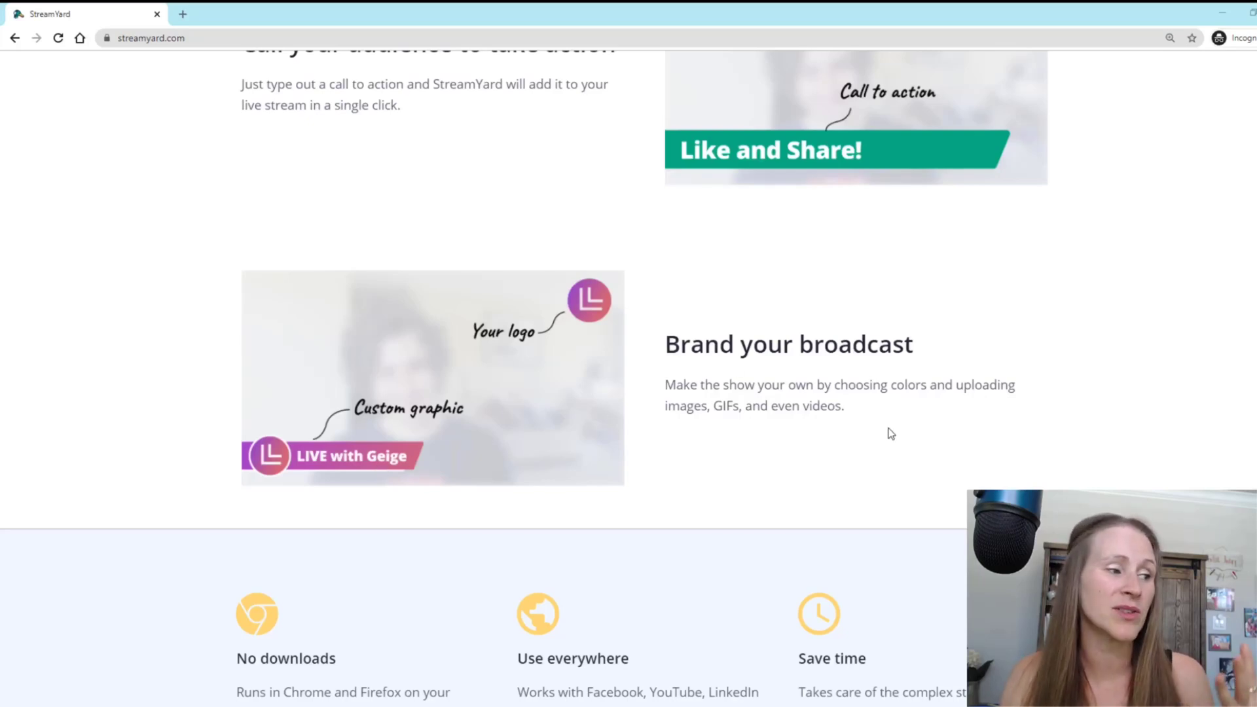
pyautogui.scroll(-5, 949, 442)
pyautogui.scroll(6, 962, 435)
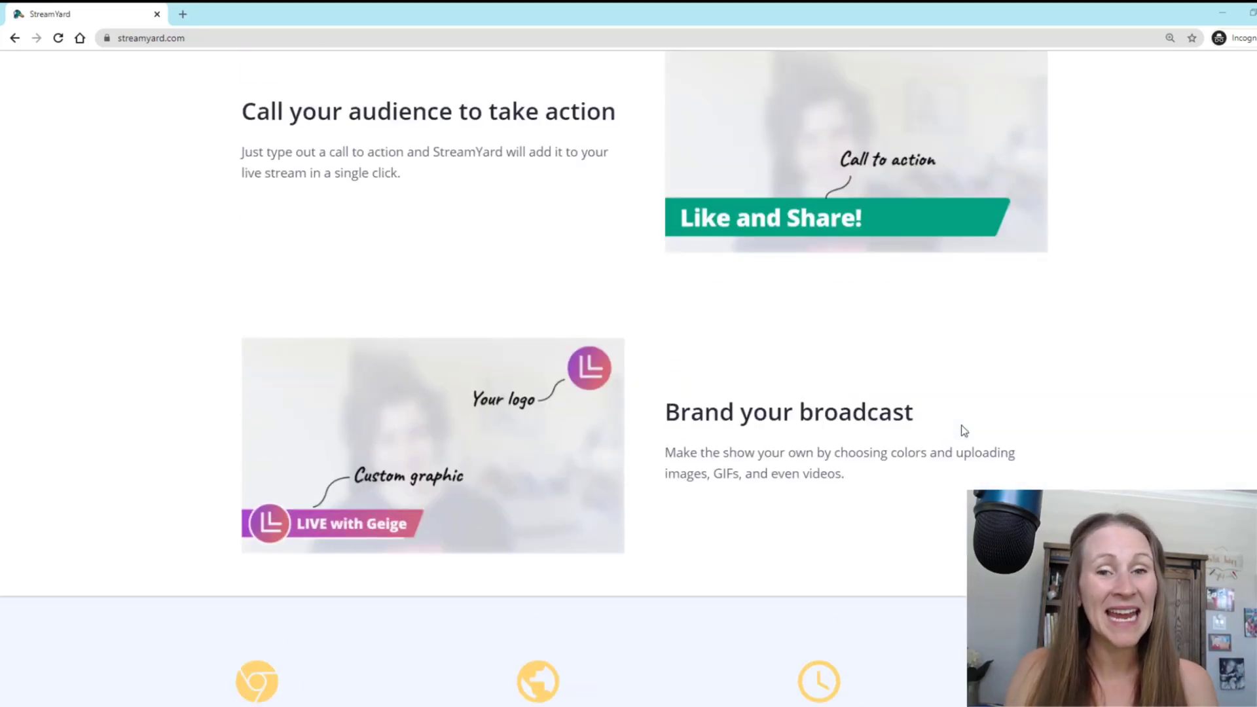
# Step: Minimize the homepage window, zoom in the Broadcasts page, and choose Create a Broadcast
pyautogui.click(1223, 16)
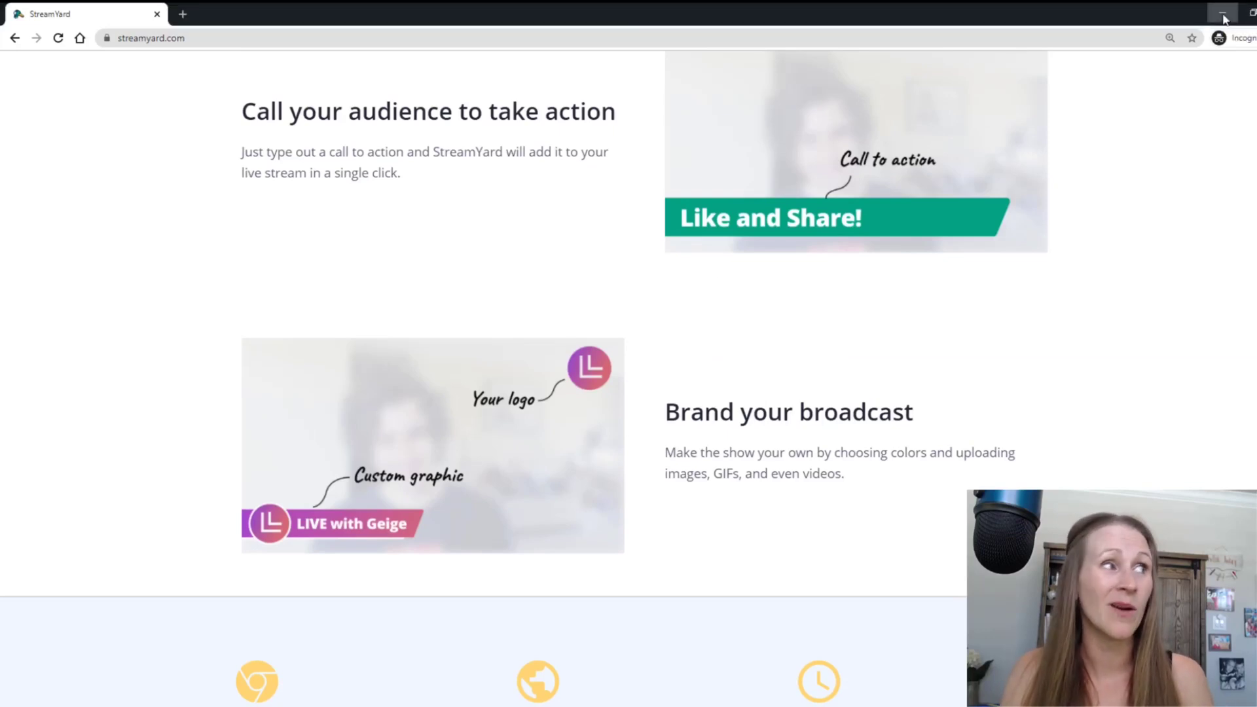
pyautogui.click(1223, 14)
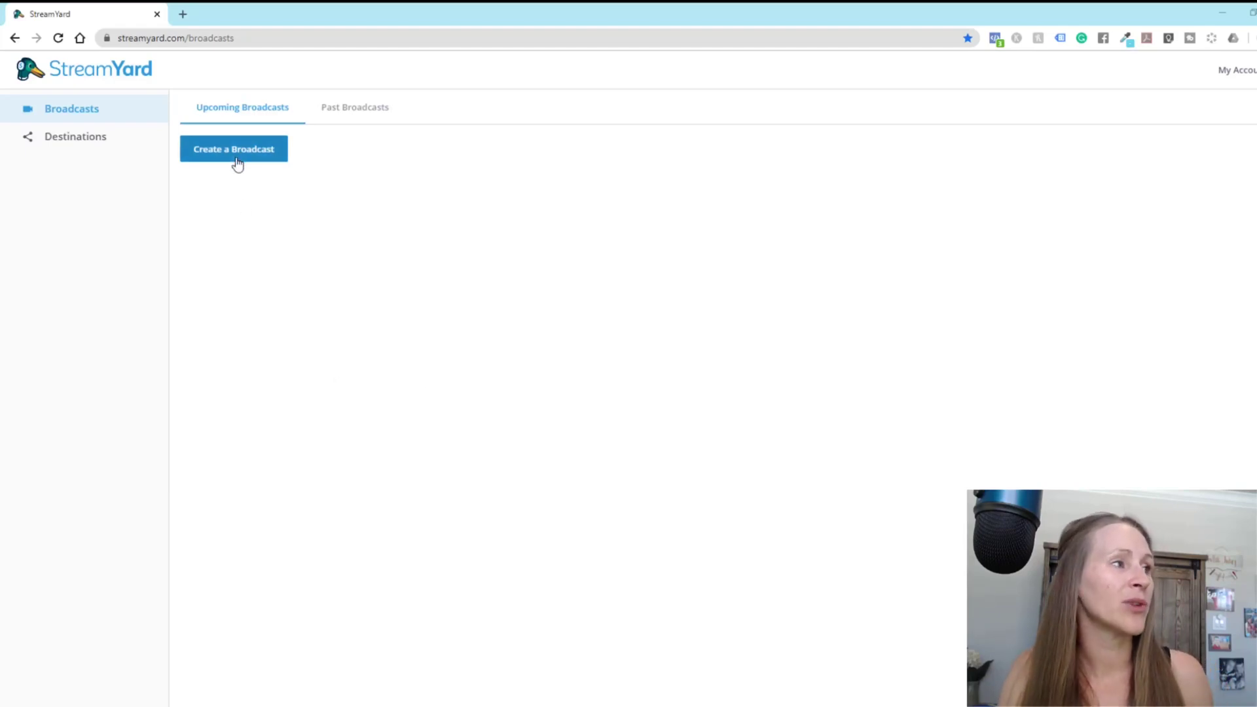
pyautogui.hotkey('ctrl', '+')
pyautogui.hotkey('ctrl', '+')
pyautogui.hotkey('ctrl', '+')
pyautogui.hotkey('ctrl', '+')
pyautogui.hotkey('ctrl', '+')
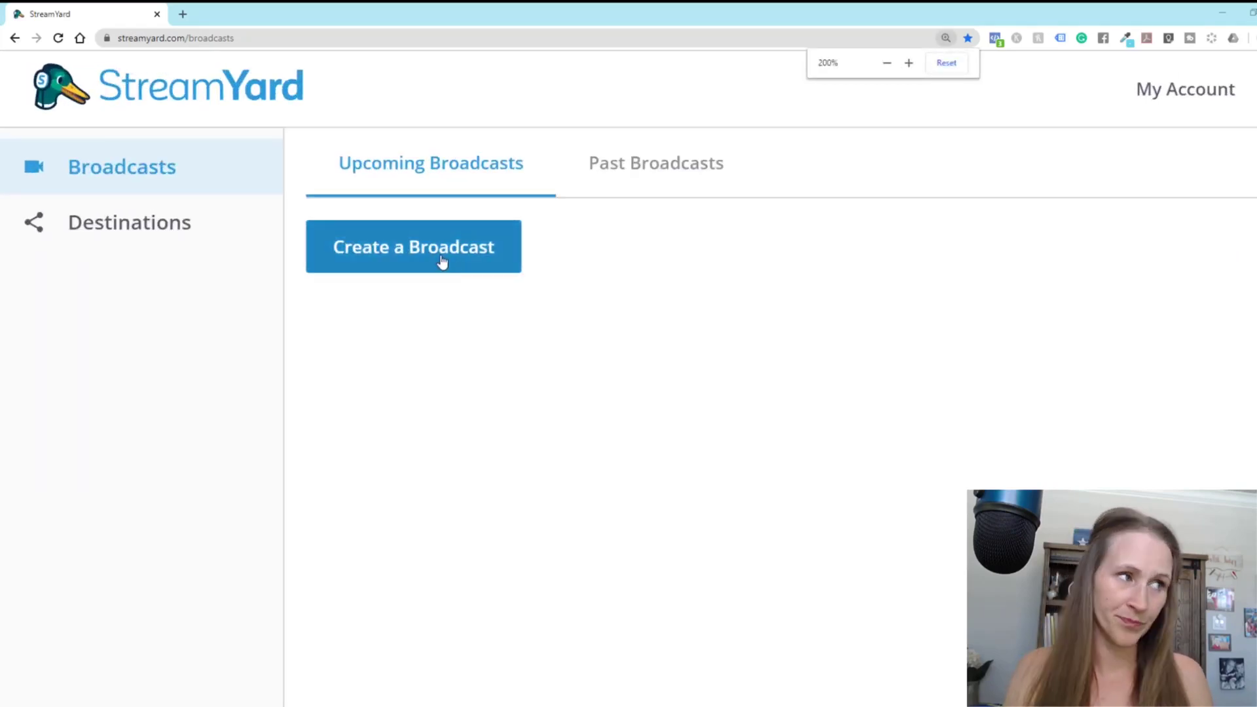
pyautogui.click(442, 262)
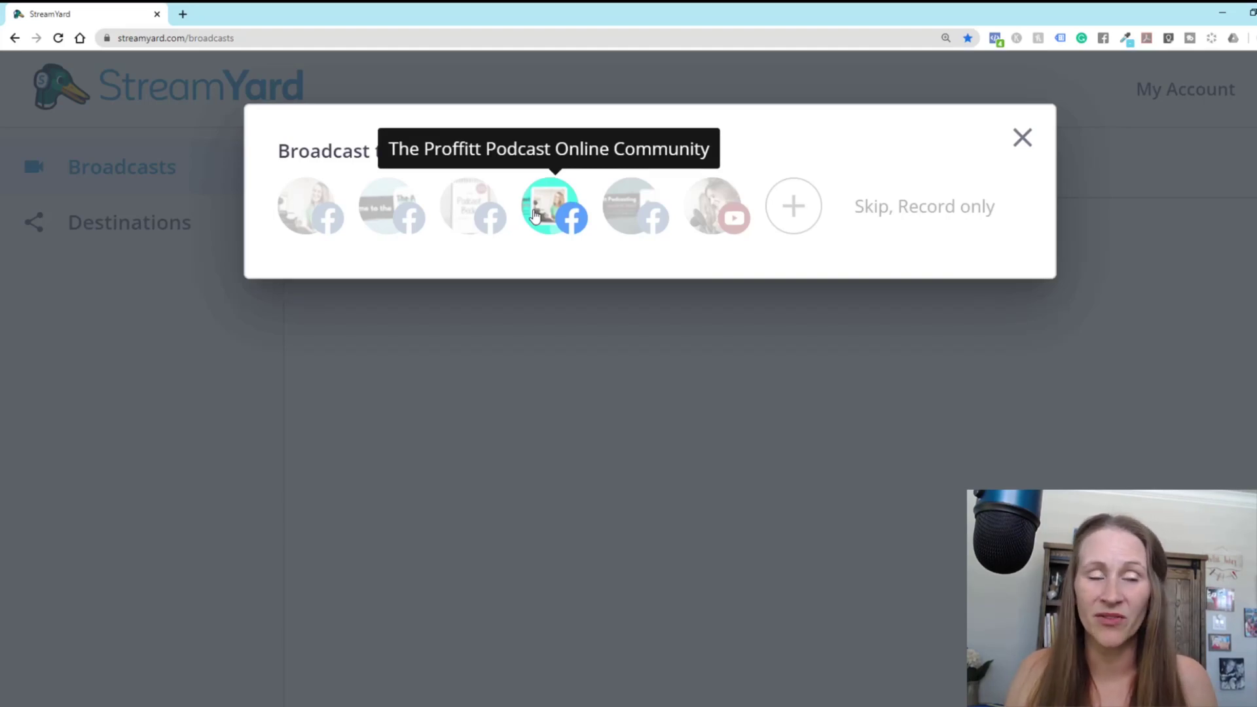
# Step: Pick the podcast community Facebook group, title it 'YouTube Tutorial', and add the description
pyautogui.click(535, 213)
pyautogui.click(535, 331)
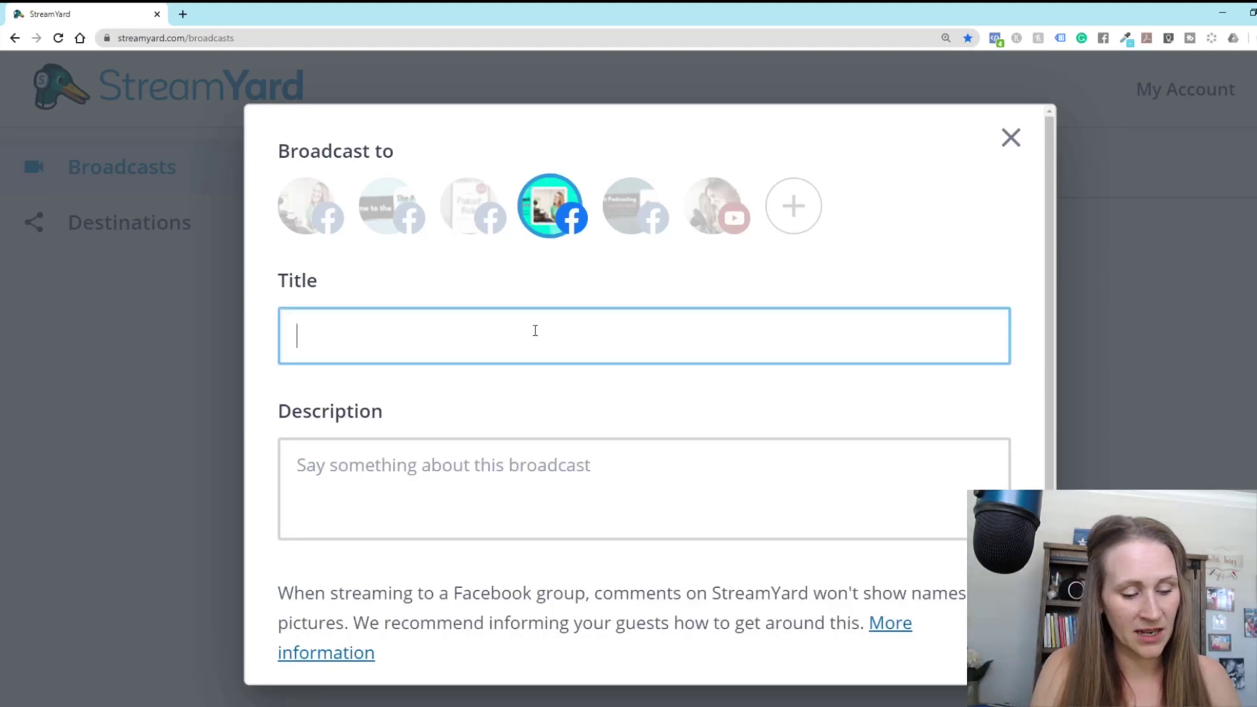
pyautogui.write('YouTube ')
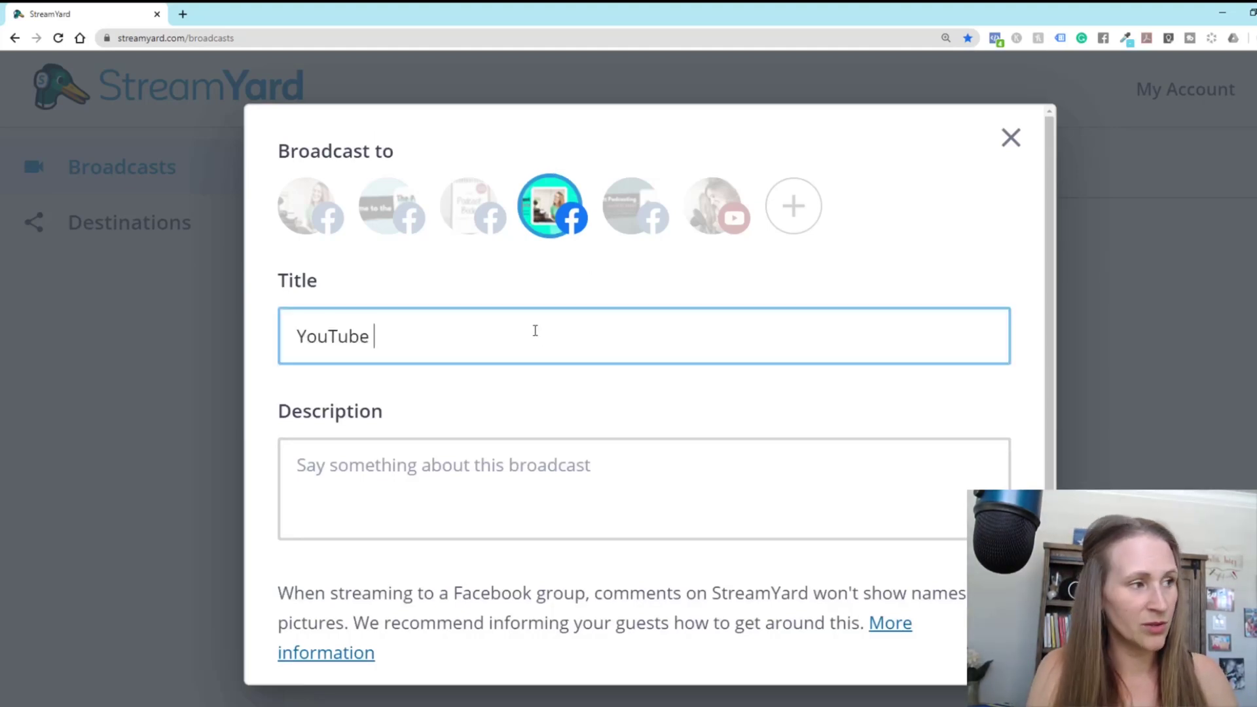
pyautogui.write('Tutorial')
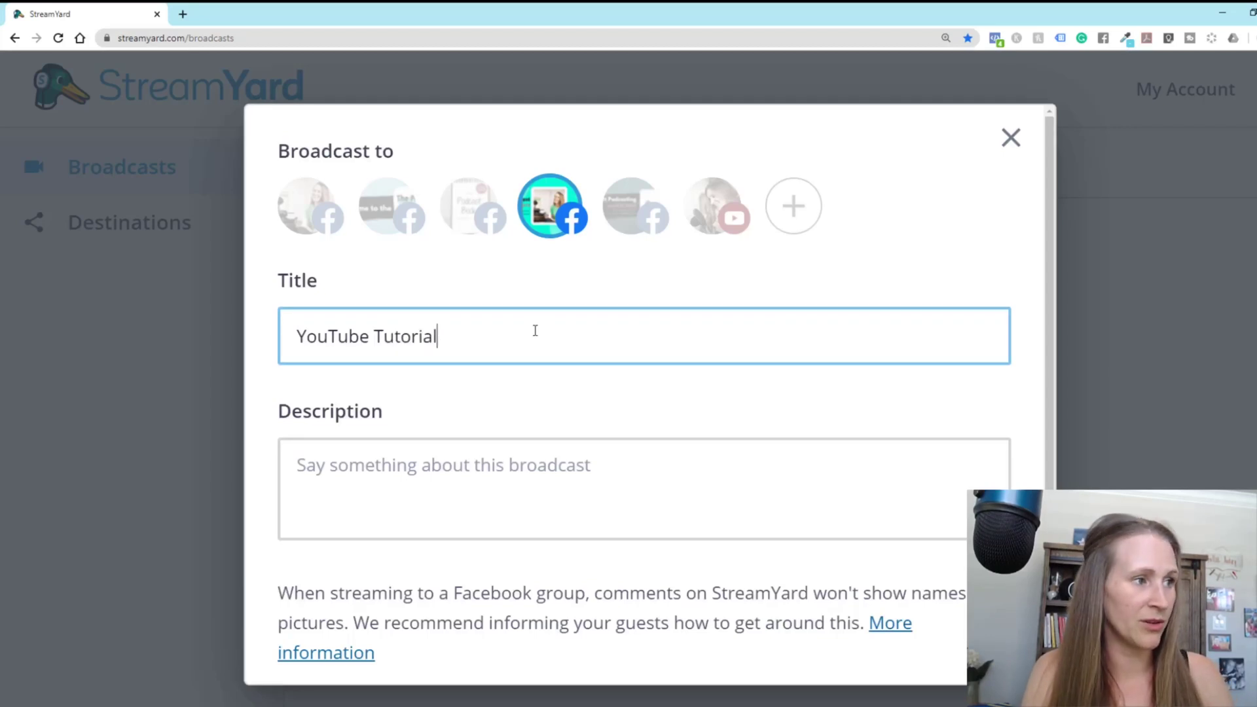
pyautogui.press('Tab')
pyautogui.write('C')
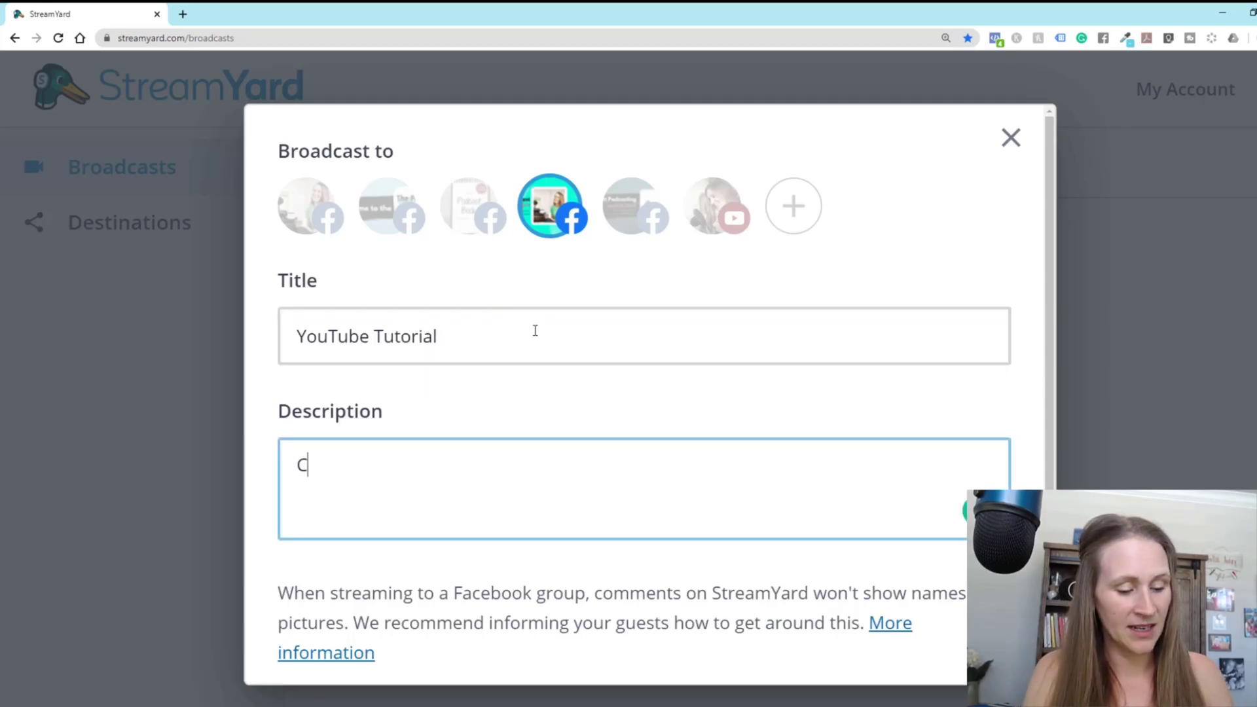
pyautogui.write('ome Join us')
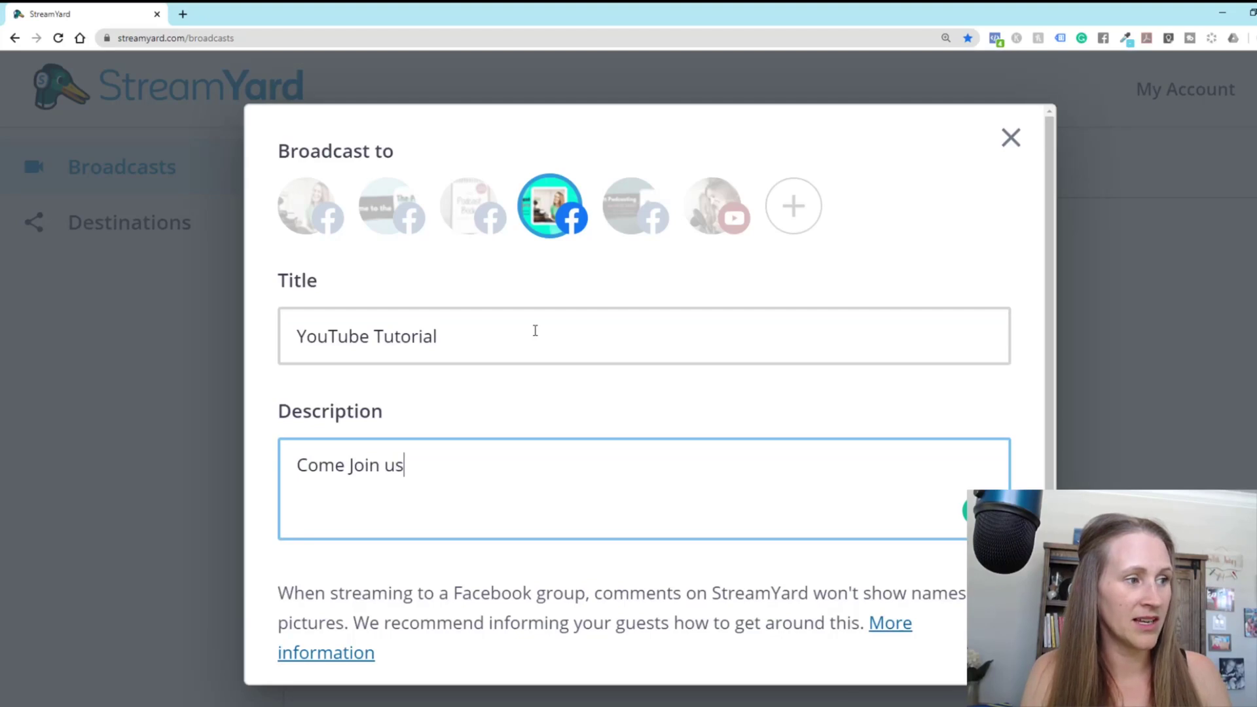
pyautogui.write(' for a fun conve')
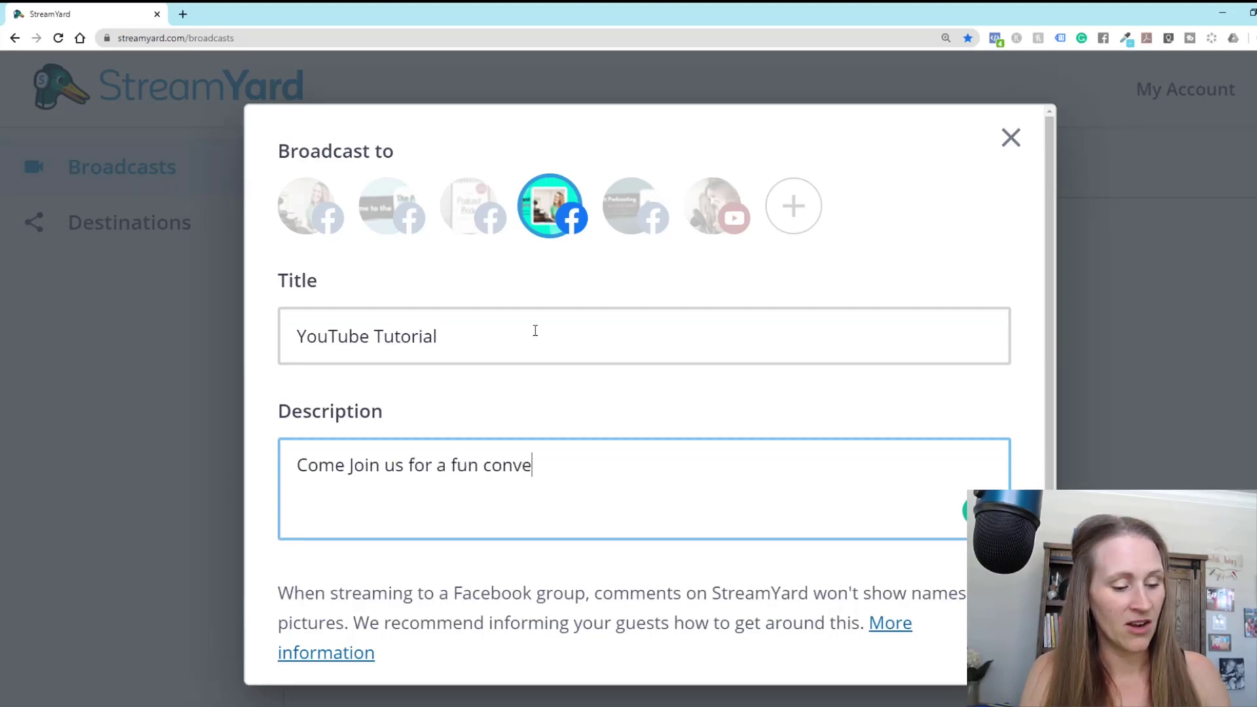
pyautogui.write('rsation')
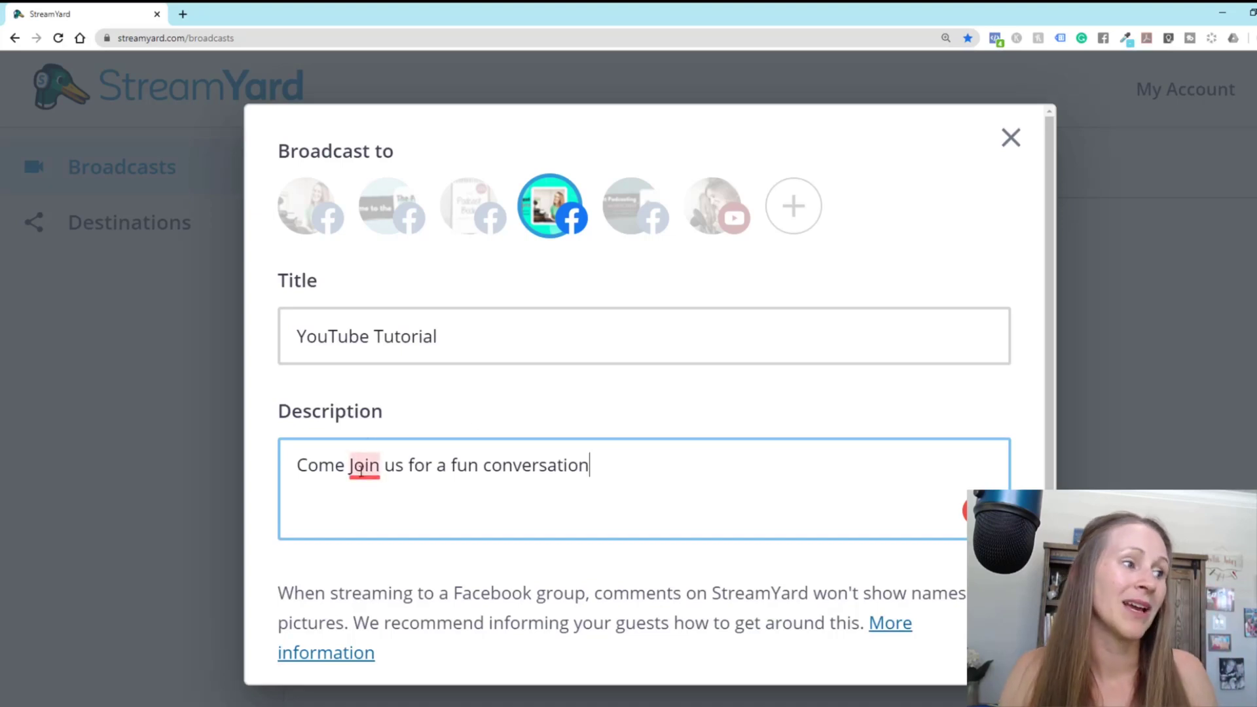
# Step: Correct 'Join' to lowercase 'join' and zoom the form out to 150%
pyautogui.moveTo(364, 470)
pyautogui.click(404, 538)
pyautogui.click(611, 464)
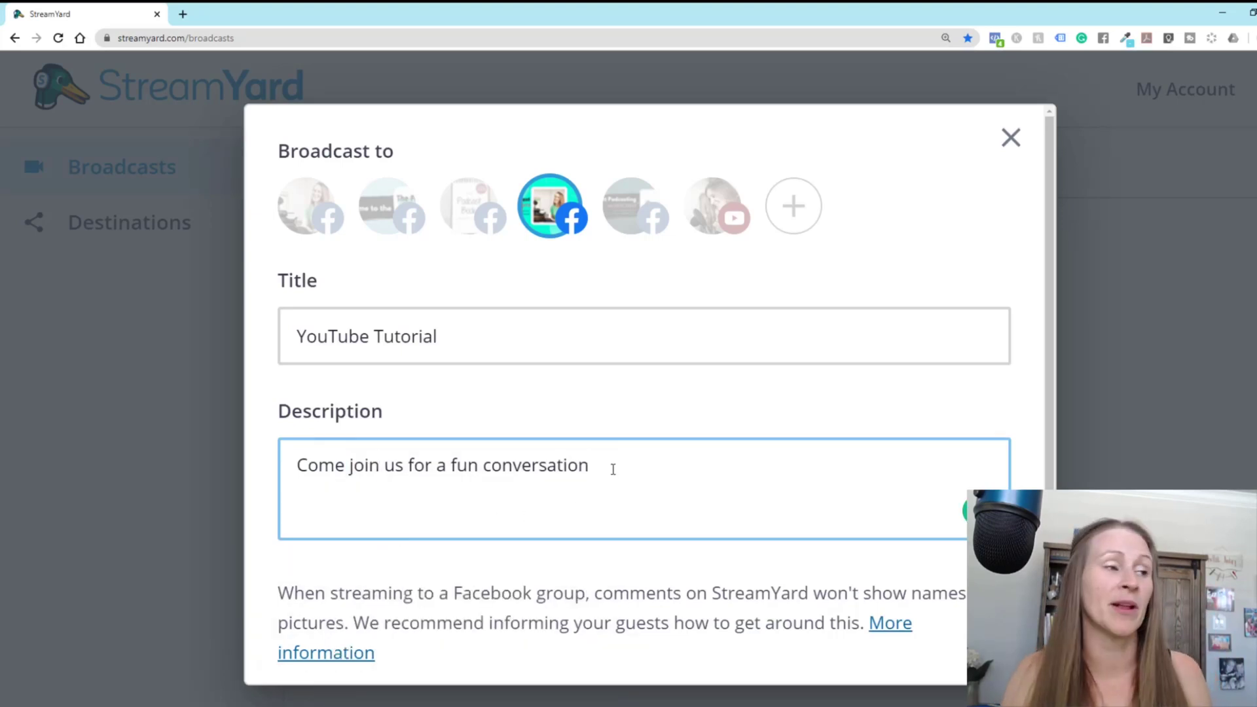
pyautogui.scroll(-2, 616, 467)
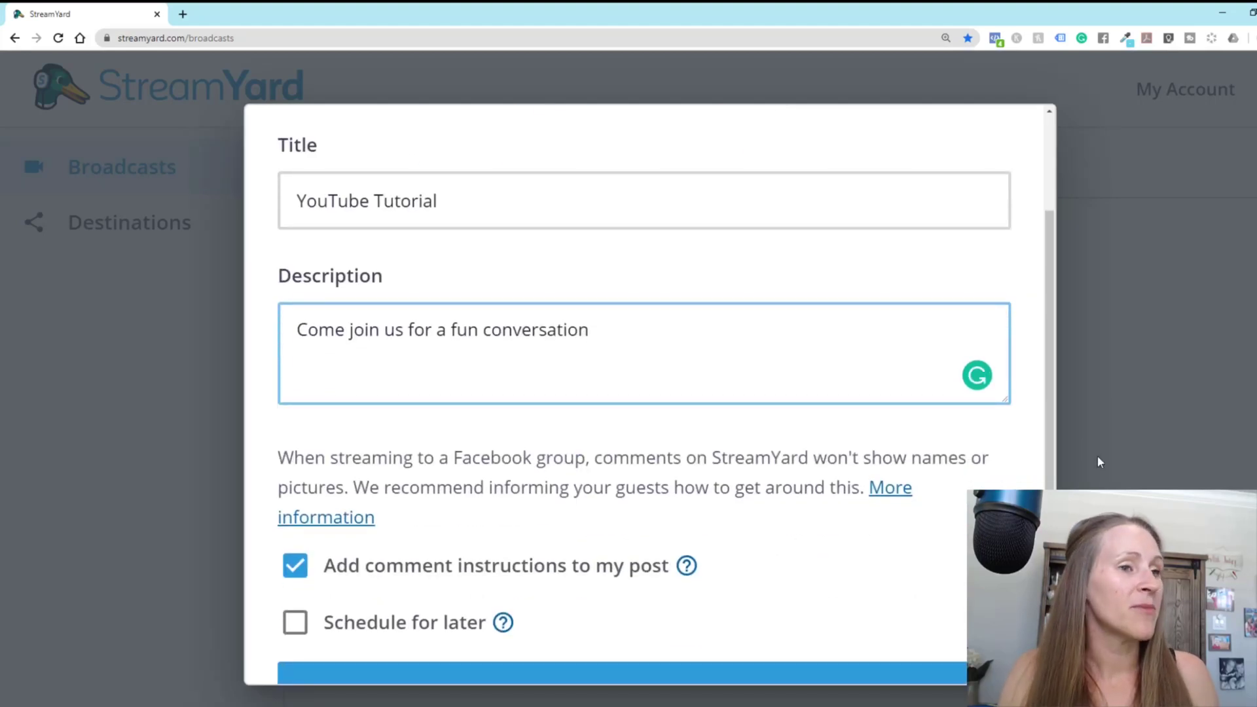
pyautogui.hotkey('ctrl', '-')
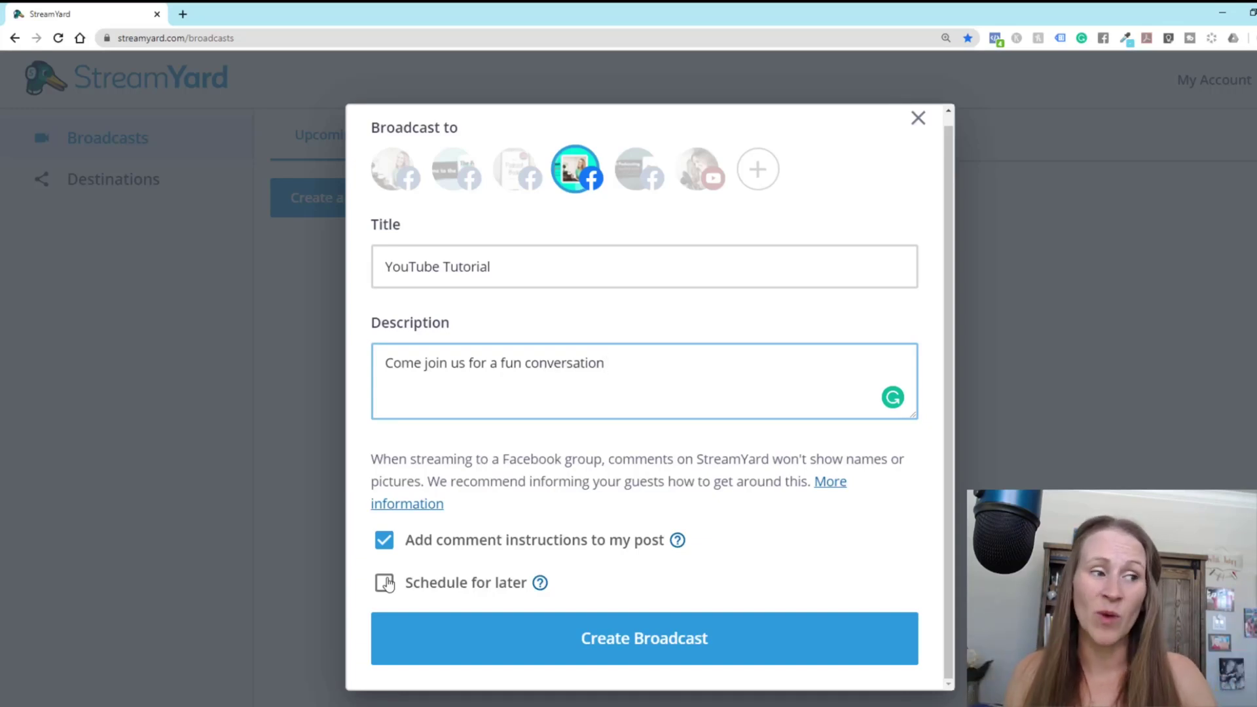
# Step: Create the 'YouTube Tutorial' broadcast and enter the studio without mic or camera
pyautogui.click(644, 645)
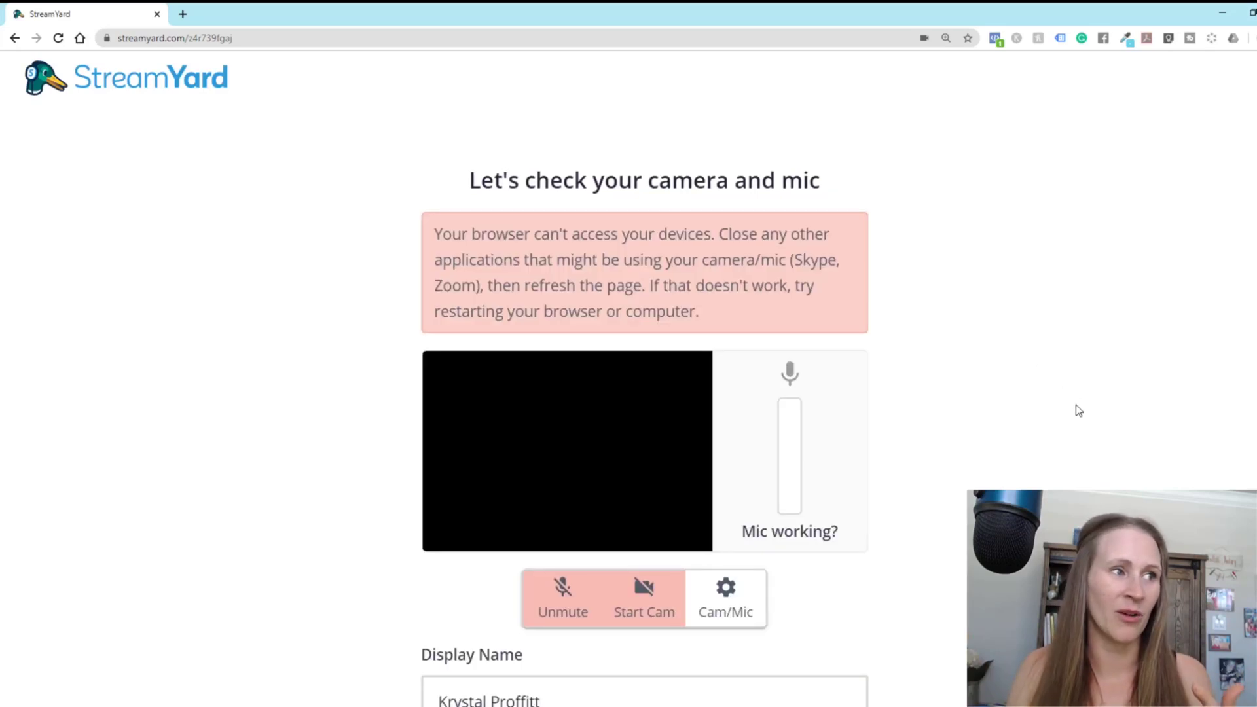
pyautogui.scroll(-2, 1075, 405)
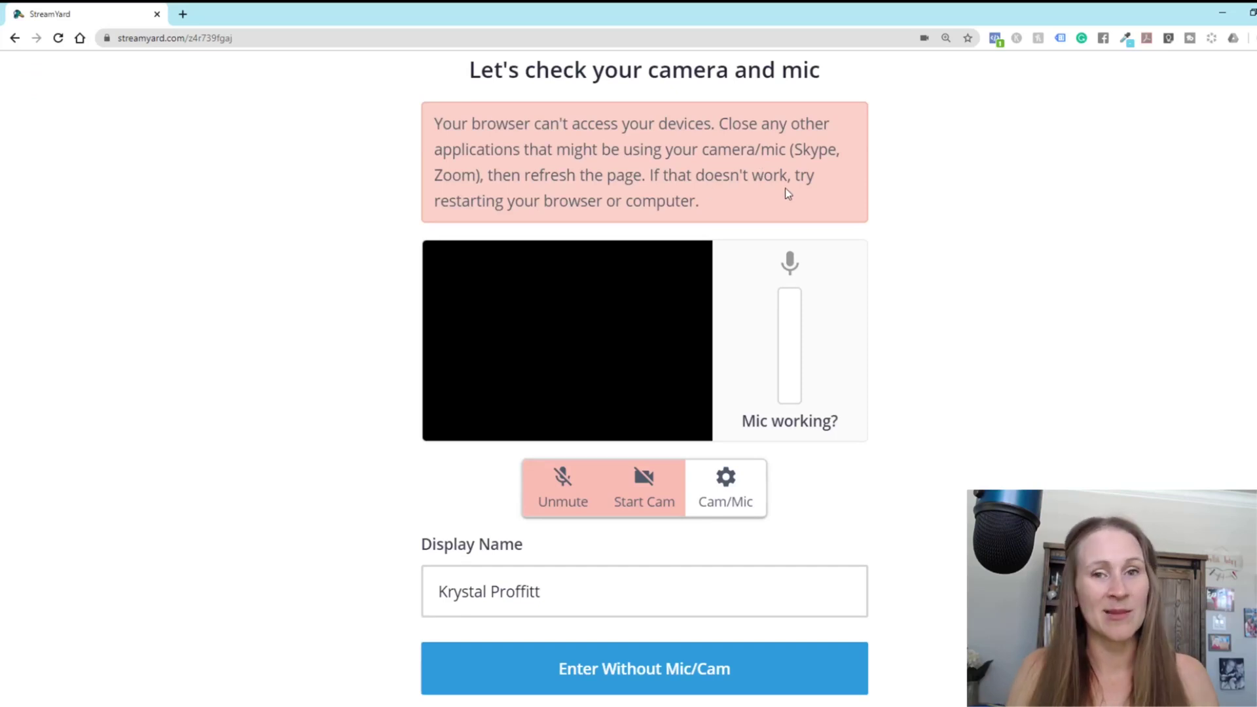
pyautogui.click(681, 686)
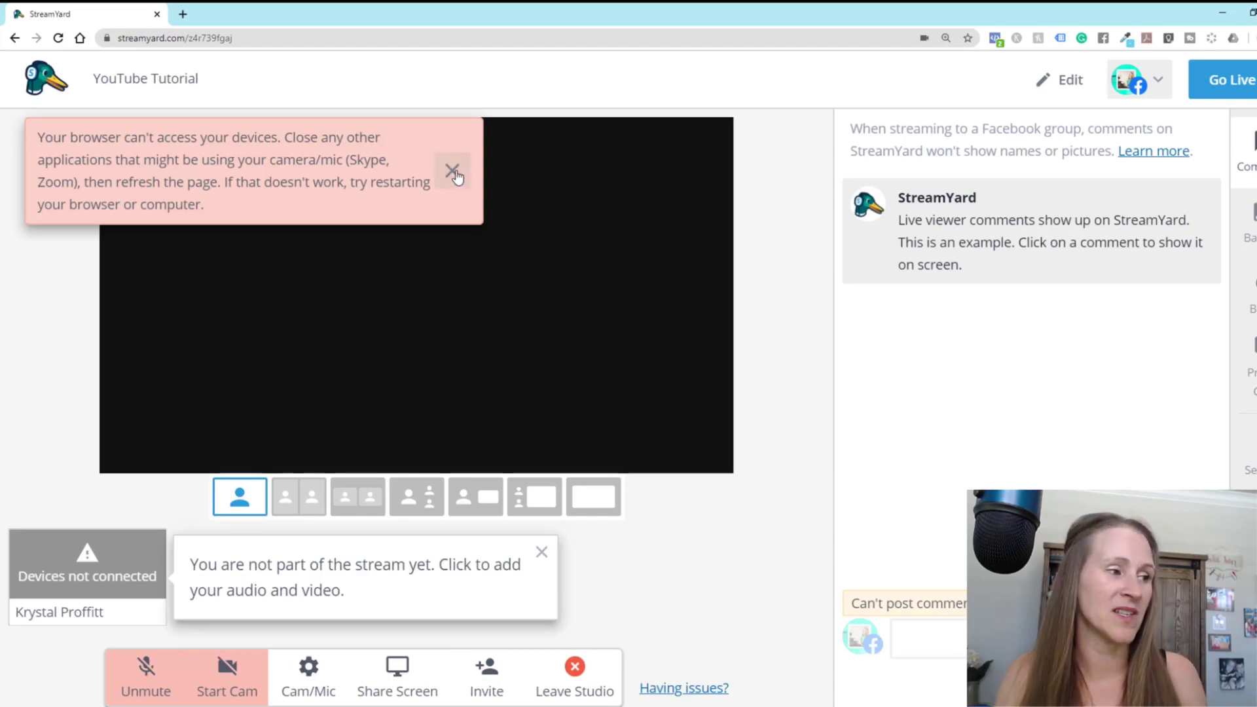
# Step: Close the red 'Your browser can't access your devices' banner
pyautogui.click(453, 172)
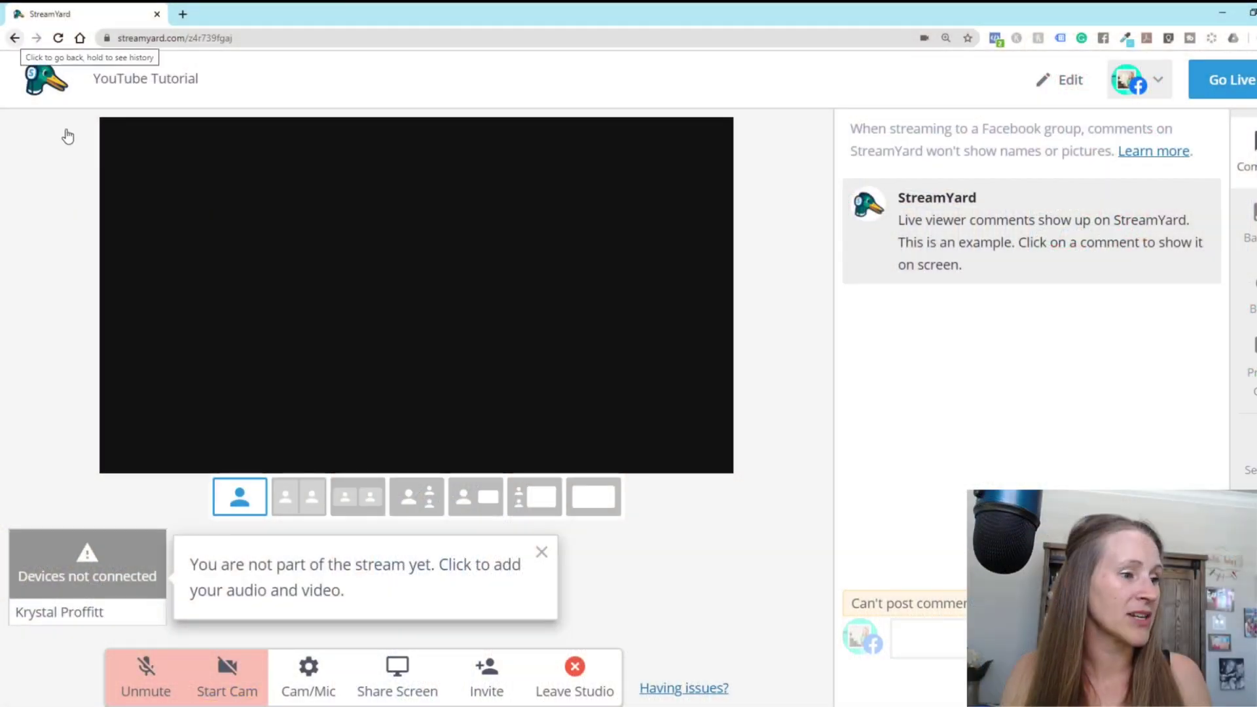
# Step: Leave the studio and show the Past Broadcasts tab
pyautogui.click(567, 684)
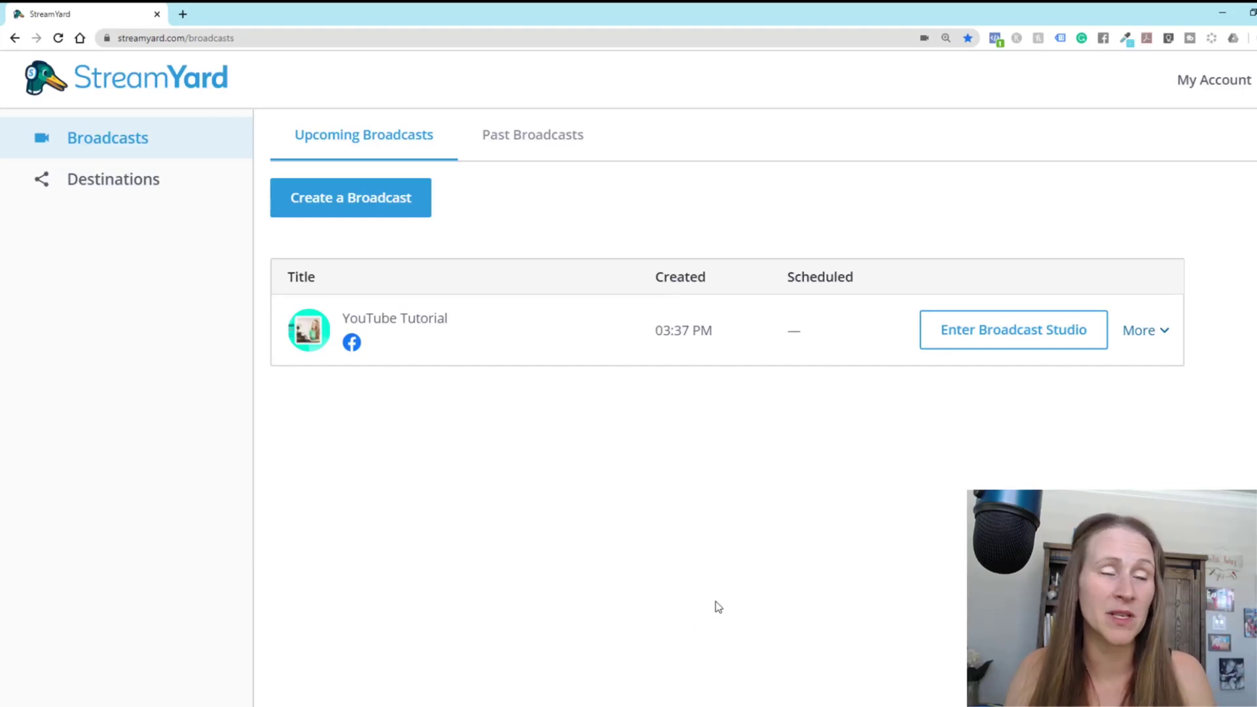
pyautogui.click(564, 145)
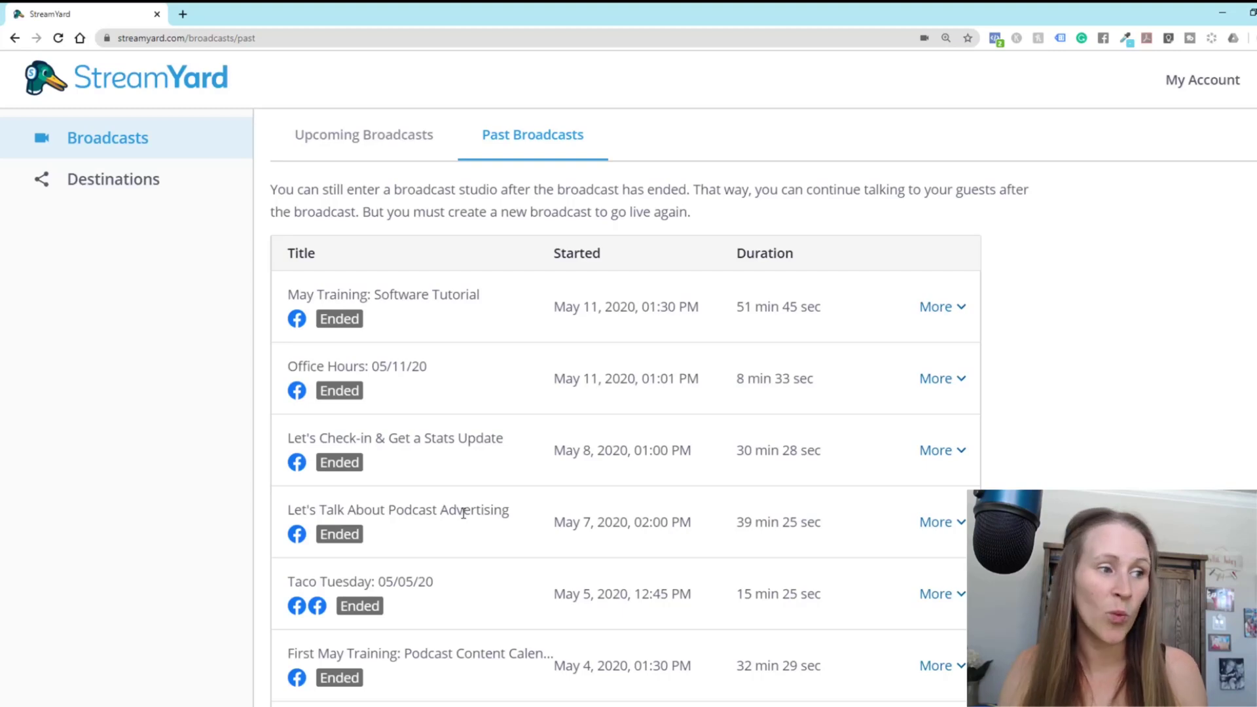
# Step: Choose Download recording from the More menu of 'Let's Talk About Podcast Advertising'
pyautogui.click(936, 524)
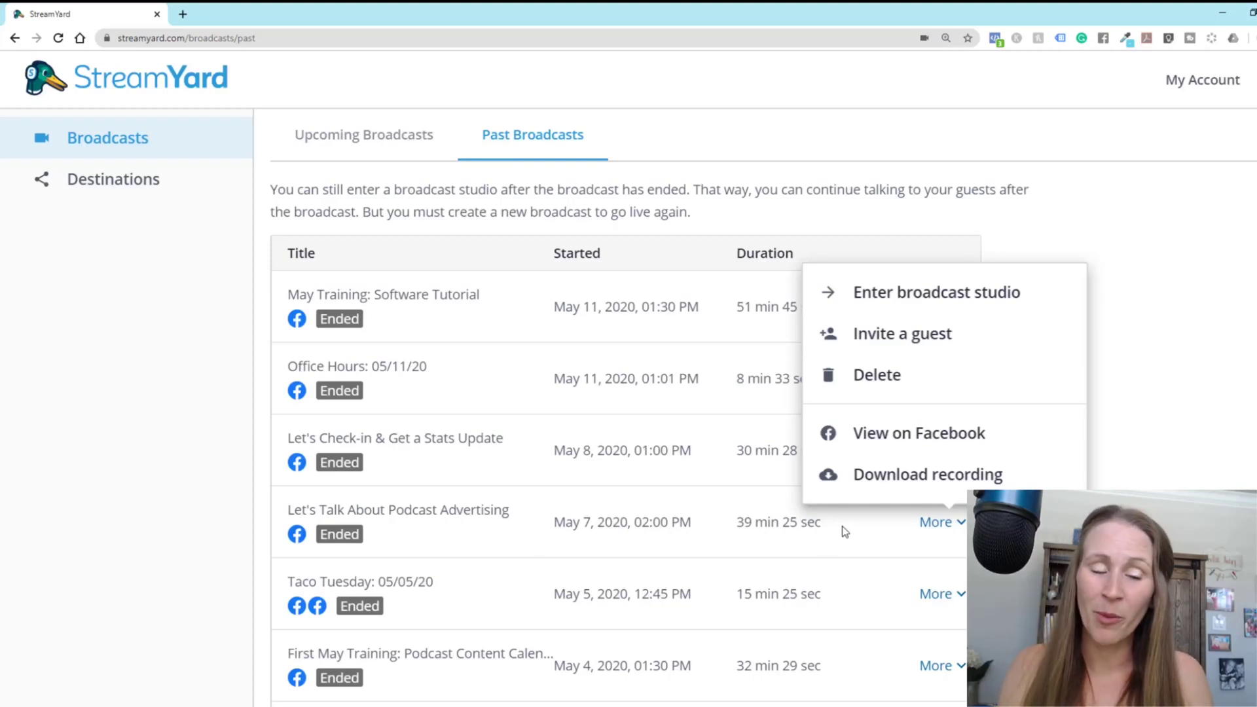
pyautogui.click(914, 486)
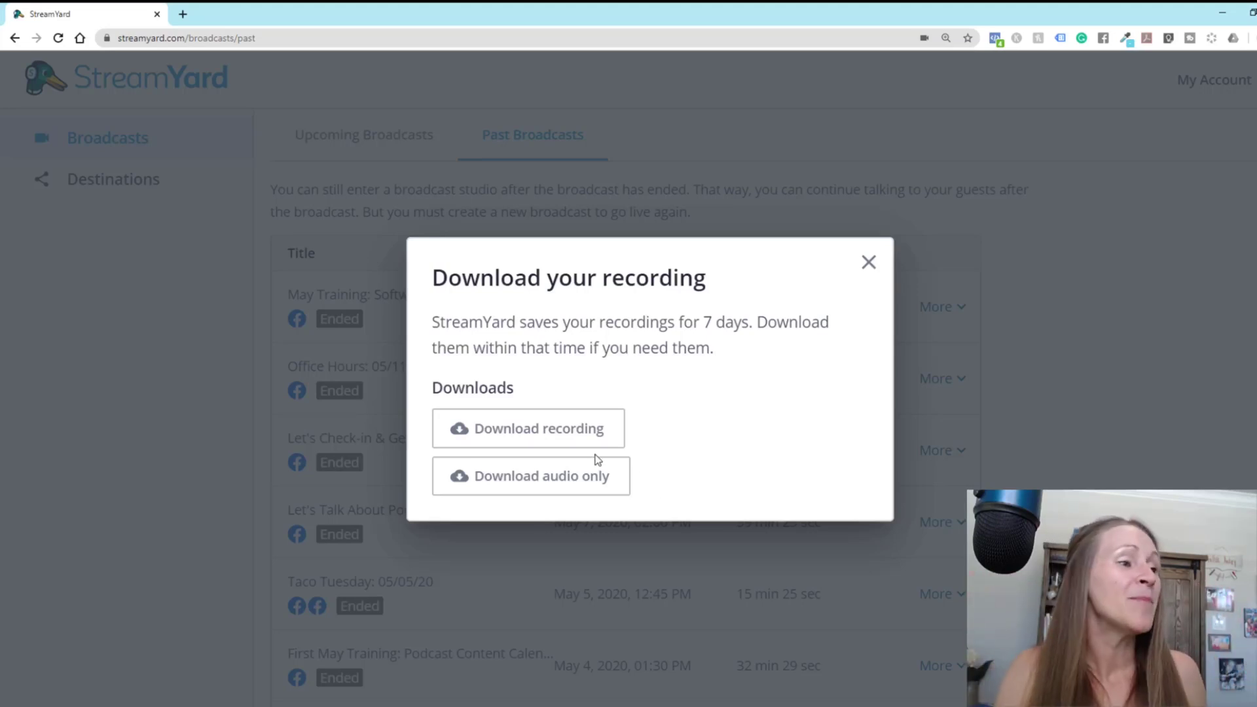
# Step: Download the broadcast's audio only as an MP3
pyautogui.click(570, 491)
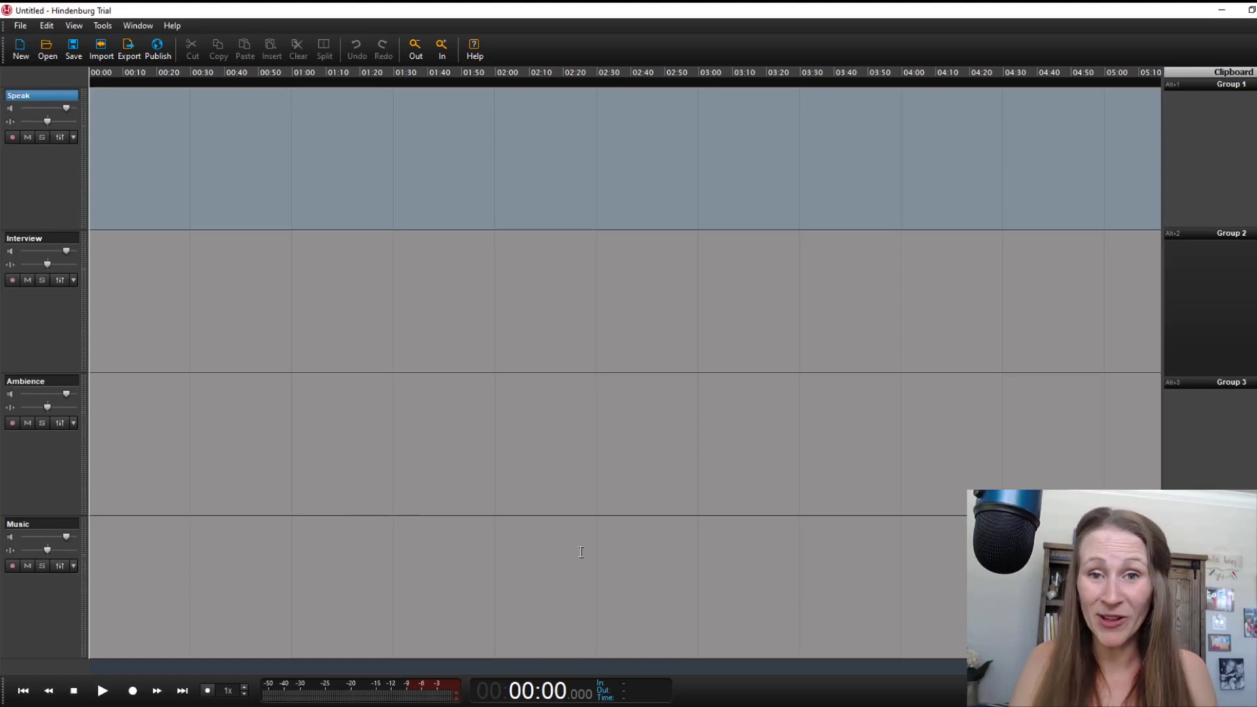
# Step: Return to the StreamYard Chrome window from the taskbar previews
pyautogui.click(481, 706)
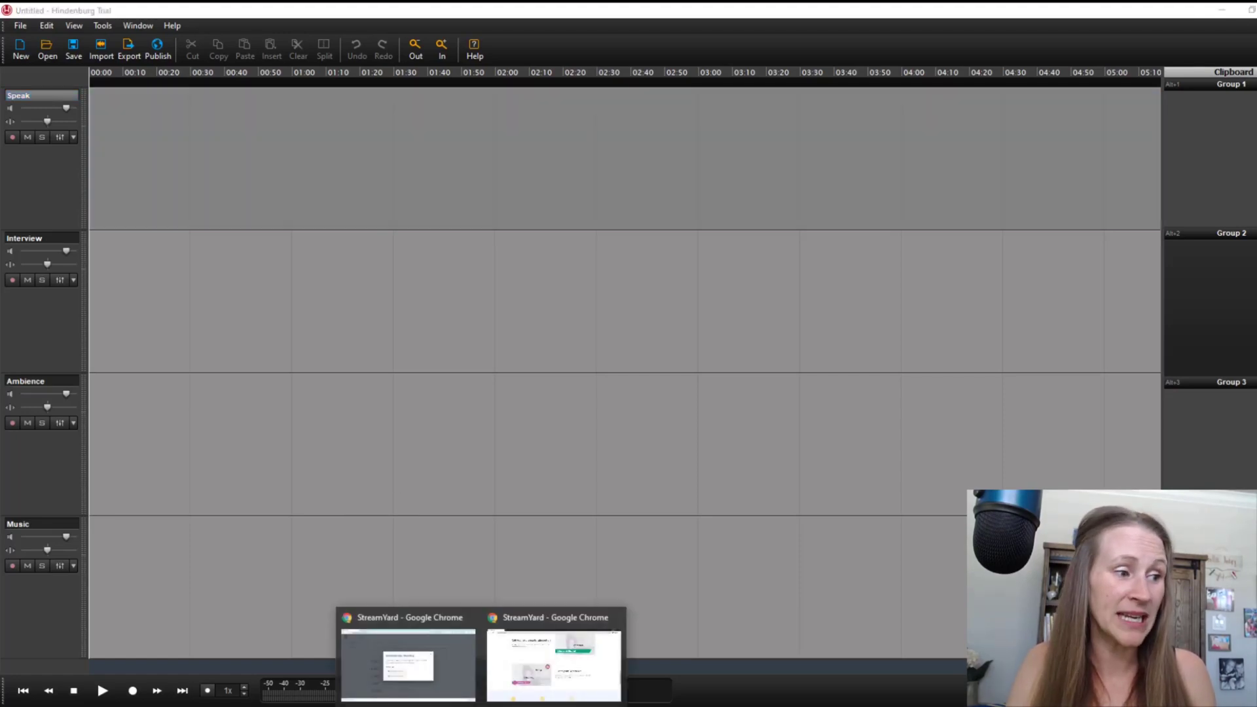
pyautogui.click(452, 683)
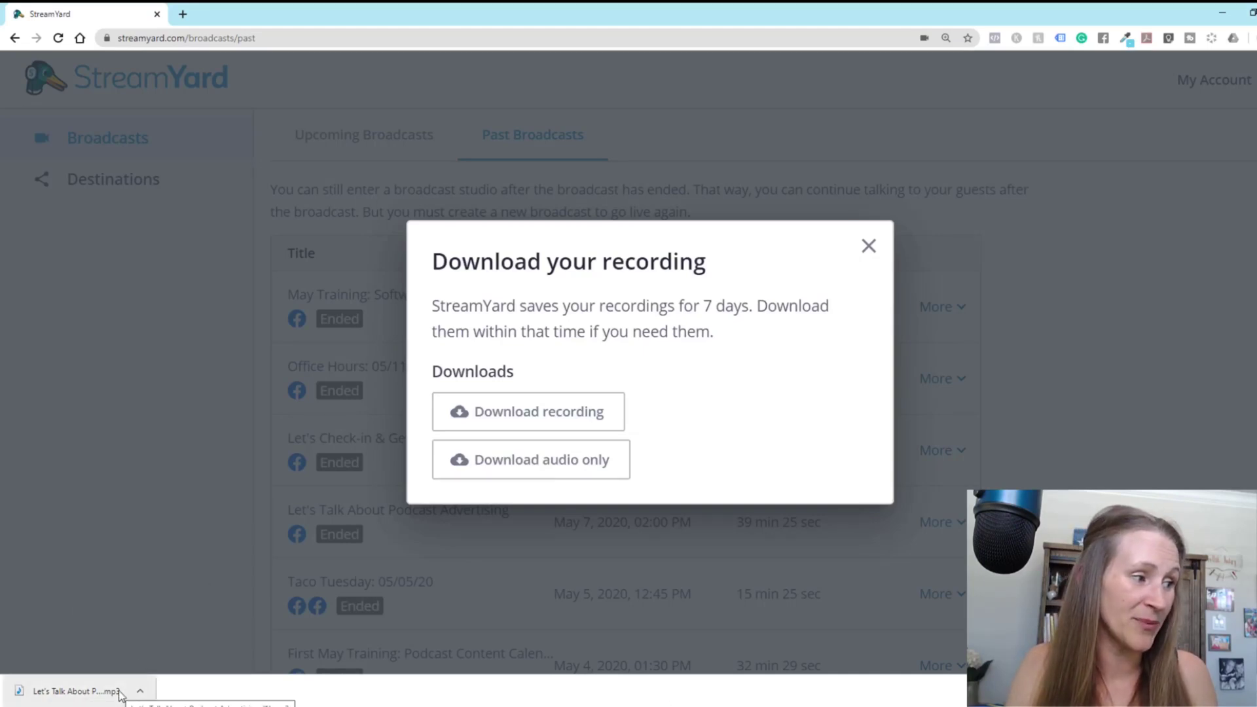
# Step: Open the downloaded MP3 in Hindenburg and drag the clip onto the Speak track
pyautogui.click(80, 696)
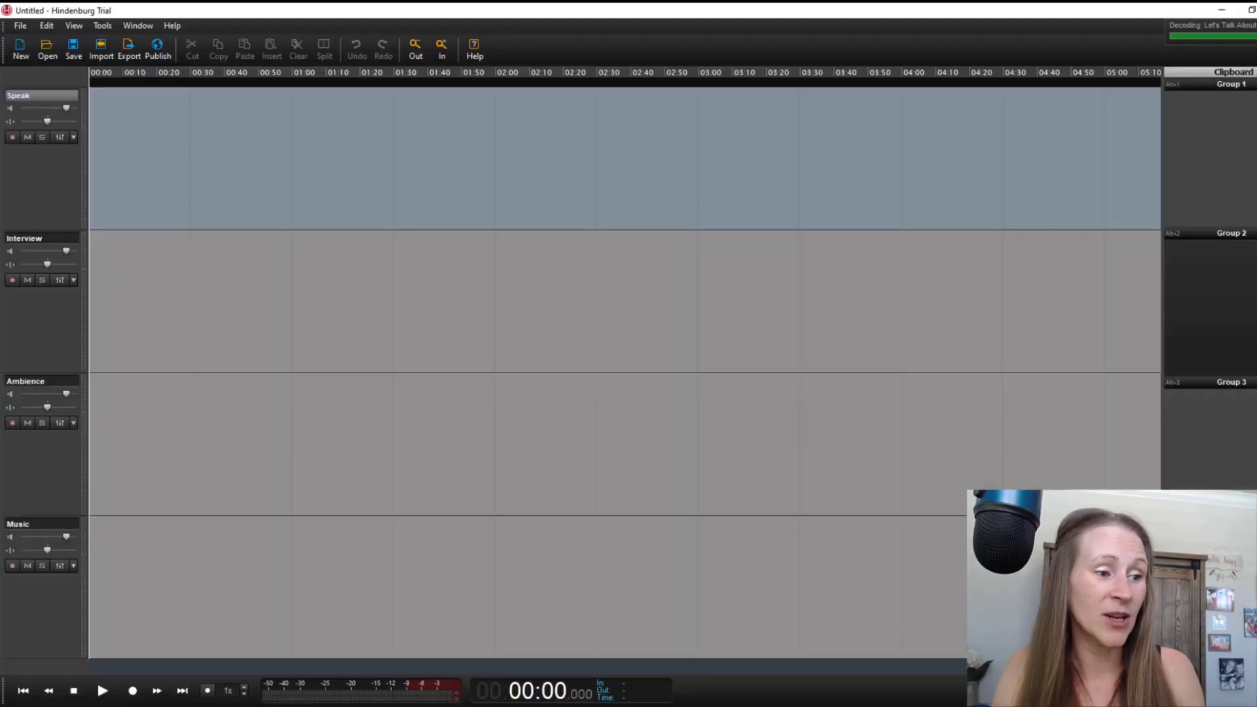
pyautogui.moveTo(463, 261); pyautogui.dragTo(119, 156)
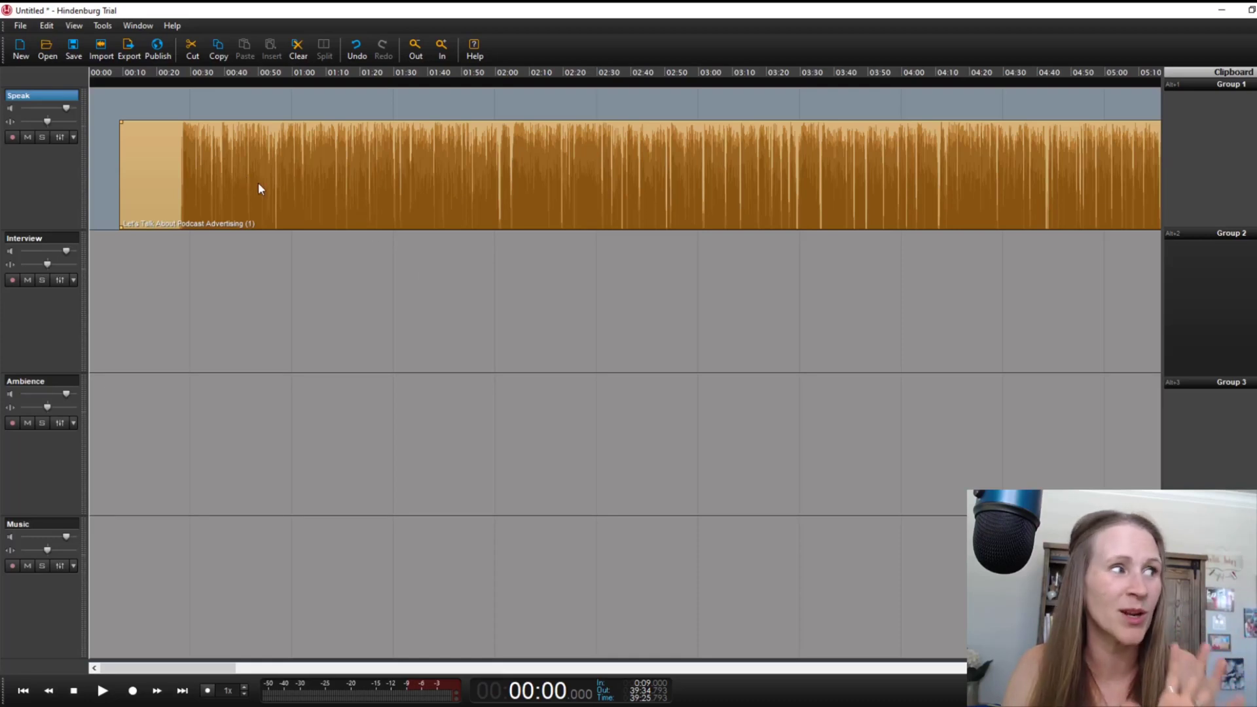
# Step: Slide the podcast advertising clip left so it begins at 00:00
pyautogui.moveTo(259, 186); pyautogui.dragTo(216, 176)
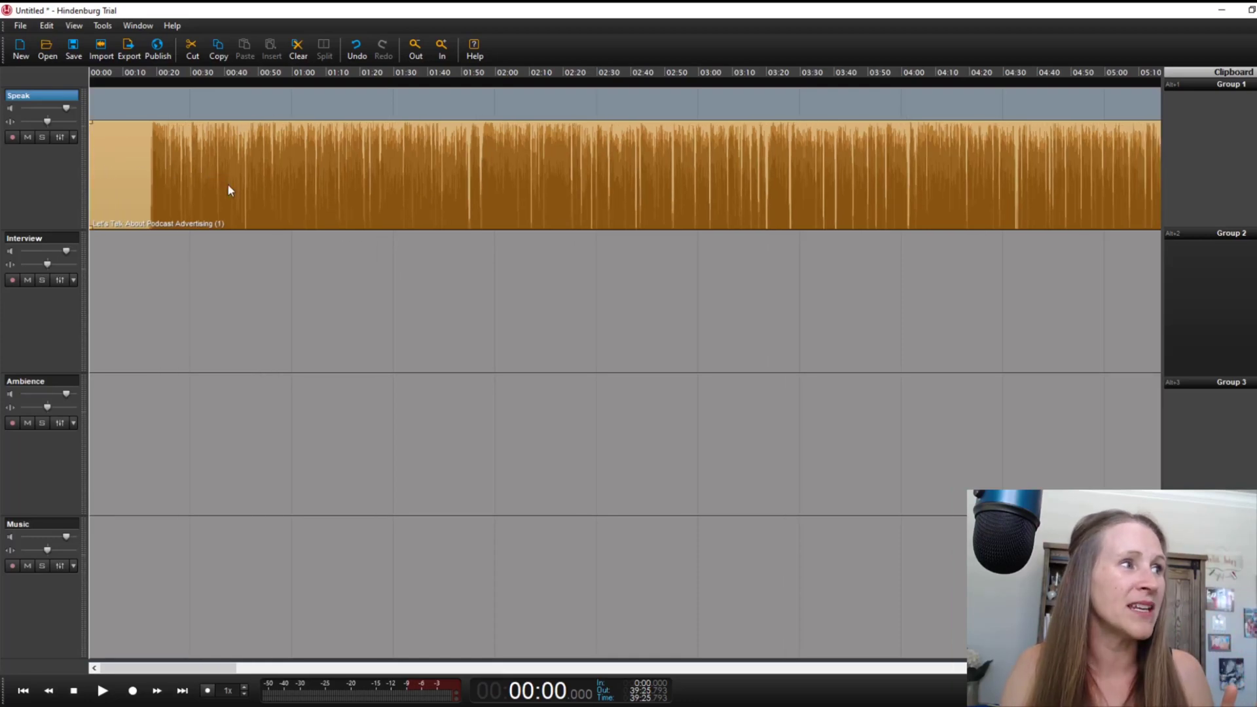